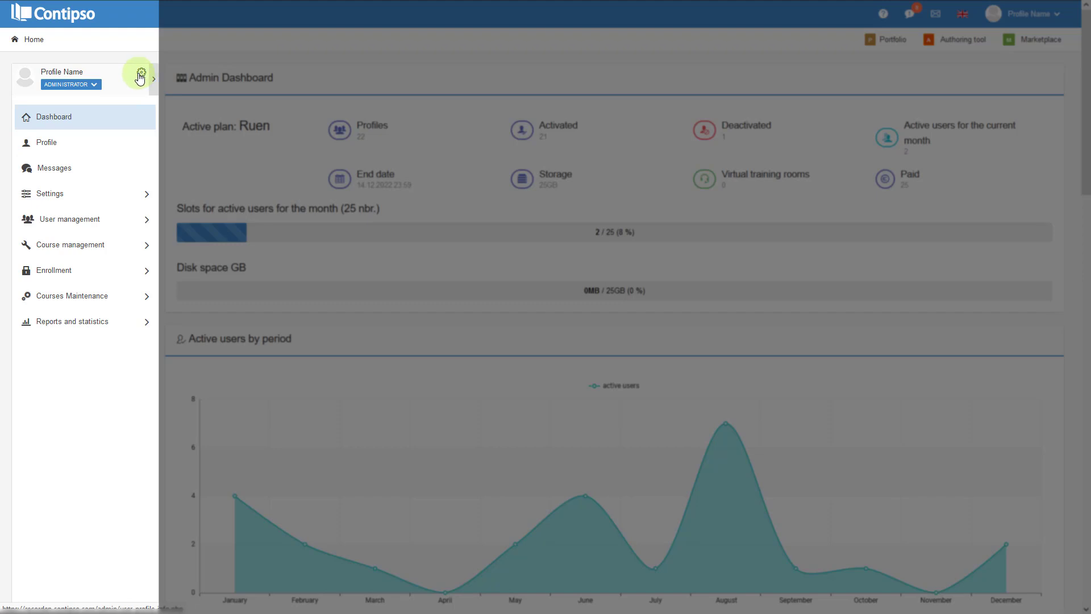
View the available login roles for the administrator account, and collapse and re-expand the side navigation
left_click(93, 86)
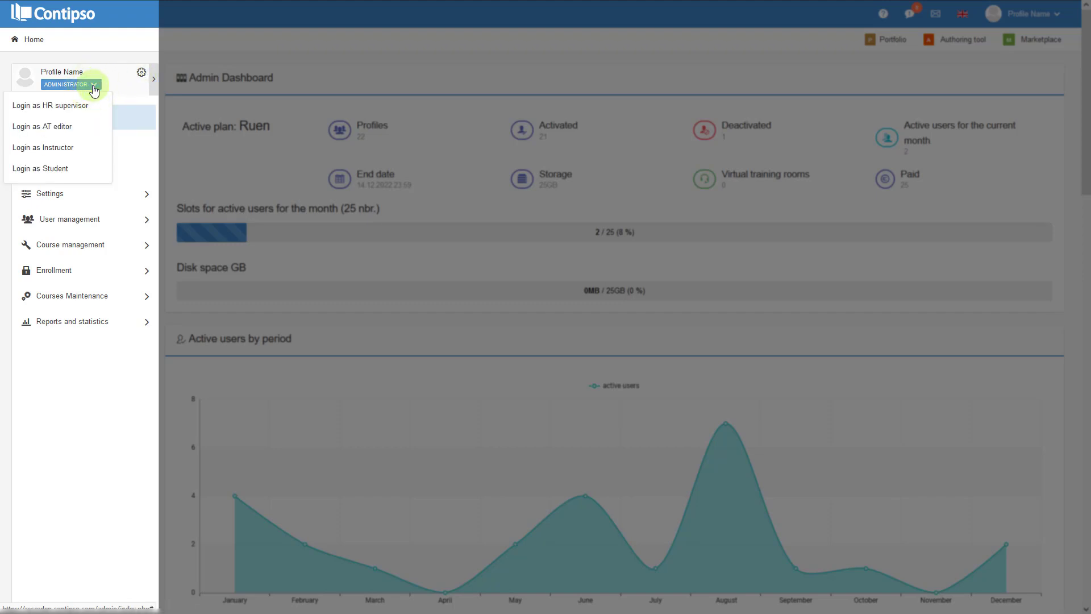
left_click(93, 86)
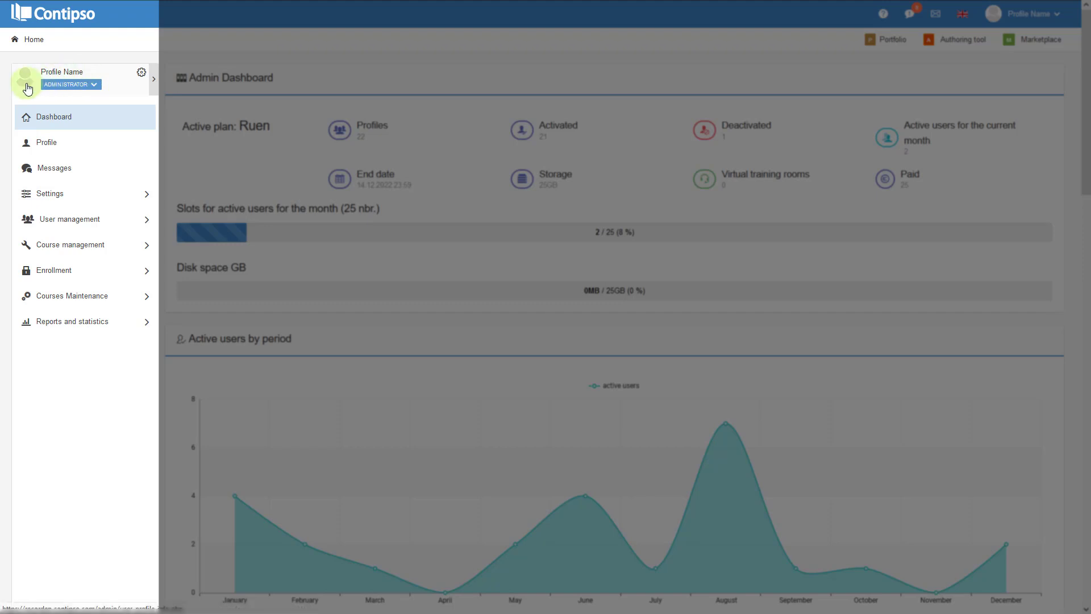
left_click(154, 81)
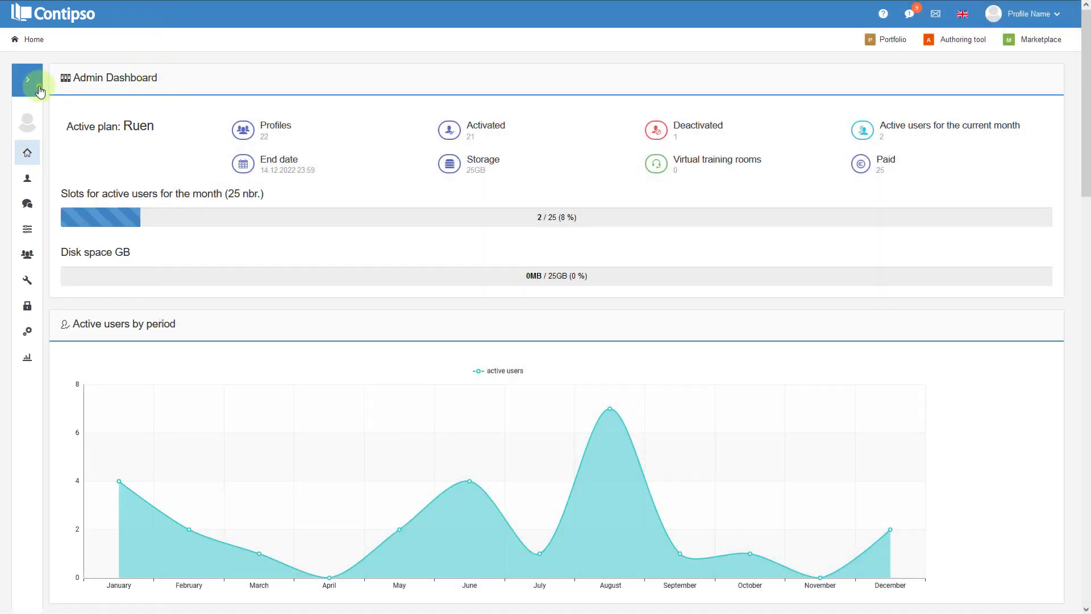
left_click(39, 89)
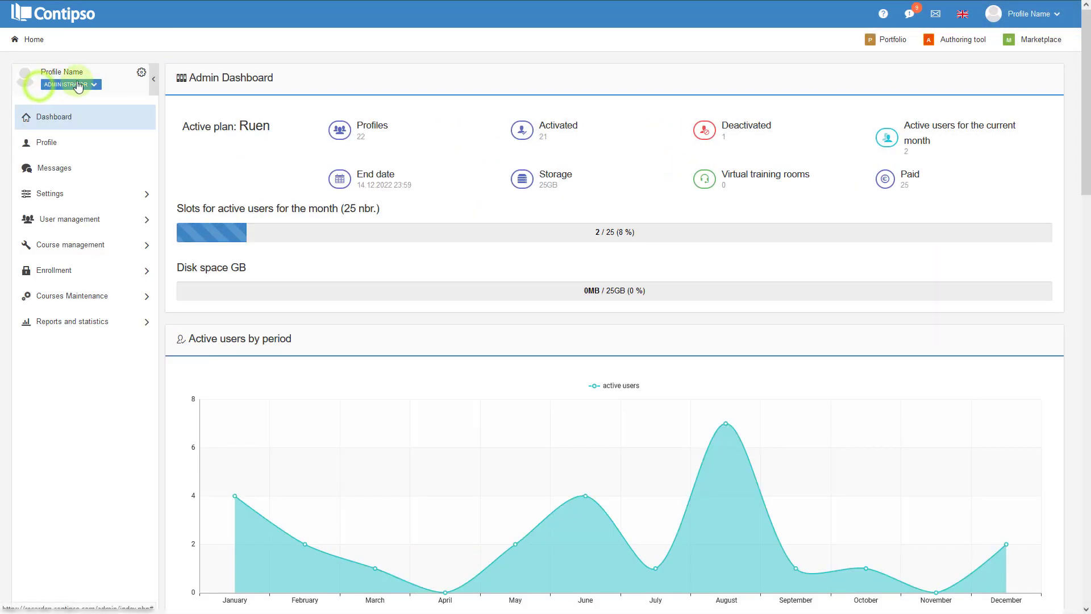
Open the administrator profile settings and save the profile details
left_click(141, 75)
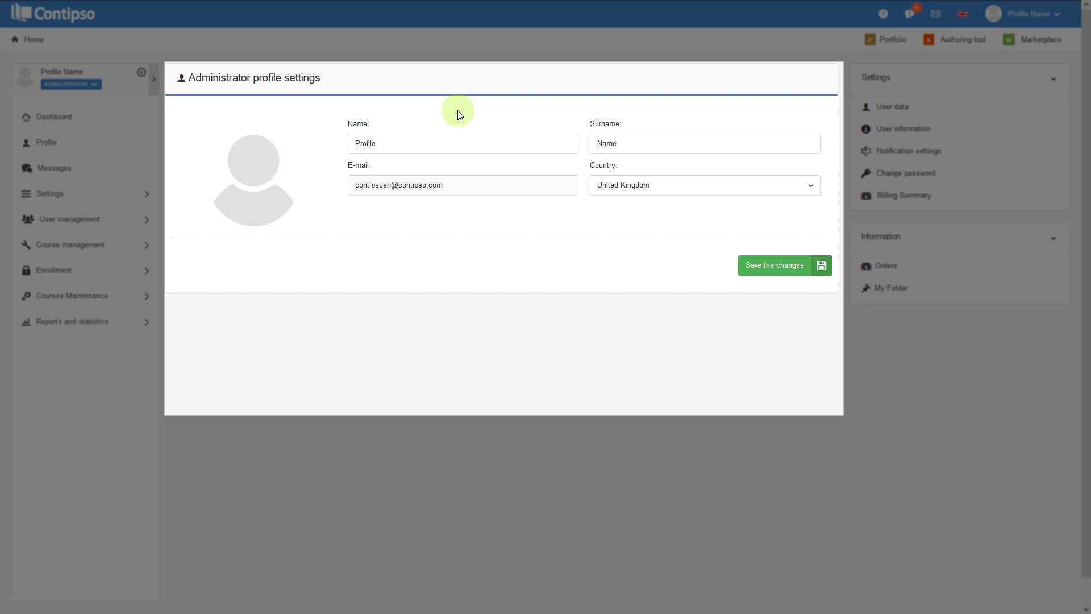
mouse_move(260, 189)
left_click(765, 272)
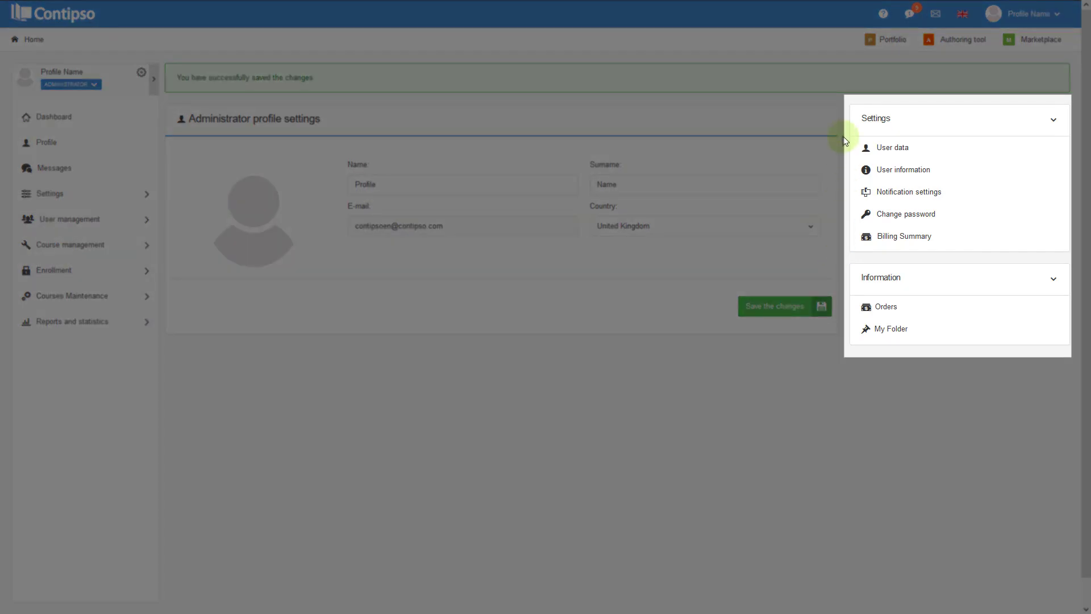
Open the user data for editing and generate a new account password, revealing it briefly and masking it again
left_click(957, 152)
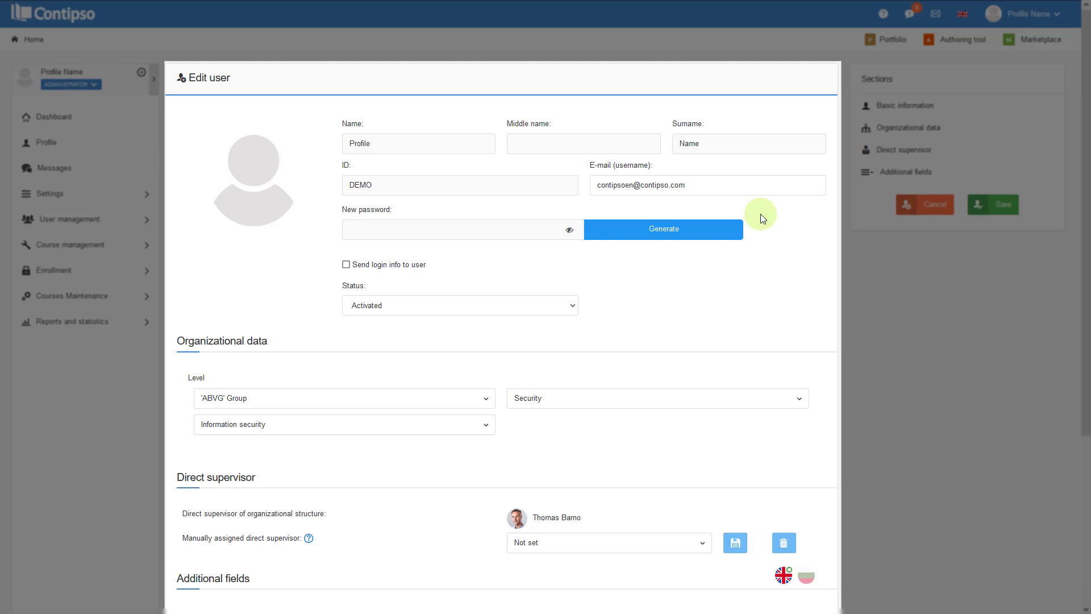
left_click(693, 233)
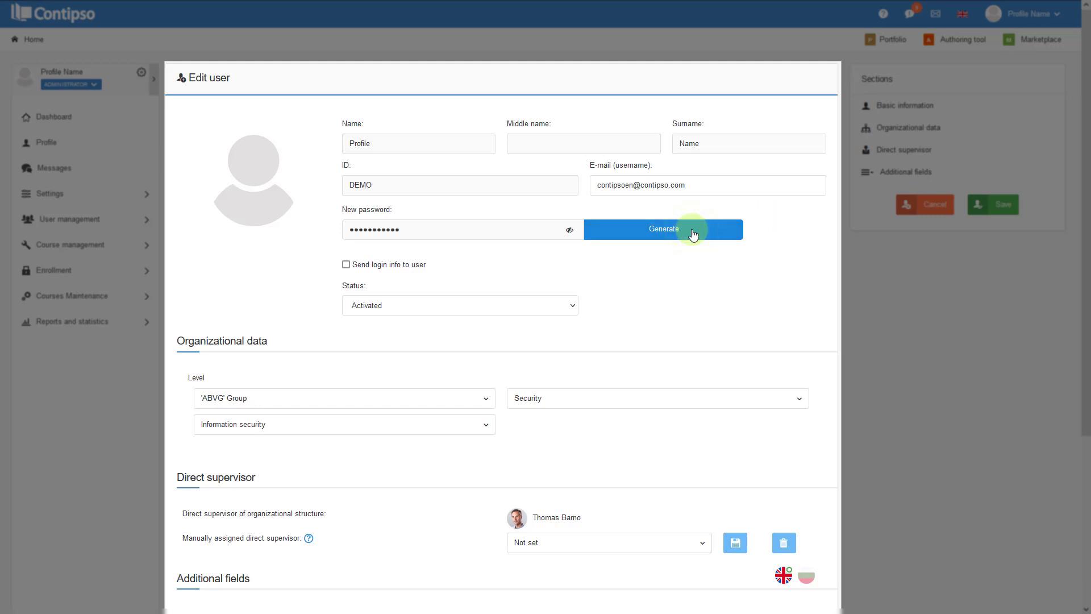
left_click(570, 232)
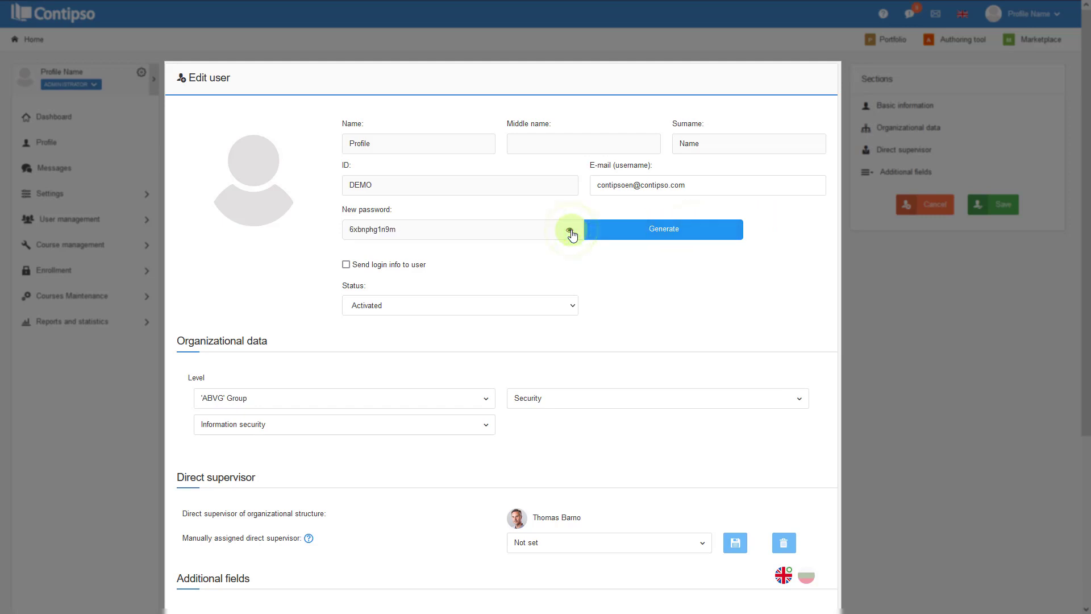
left_click(569, 230)
left_click_drag(441, 223, 294, 231)
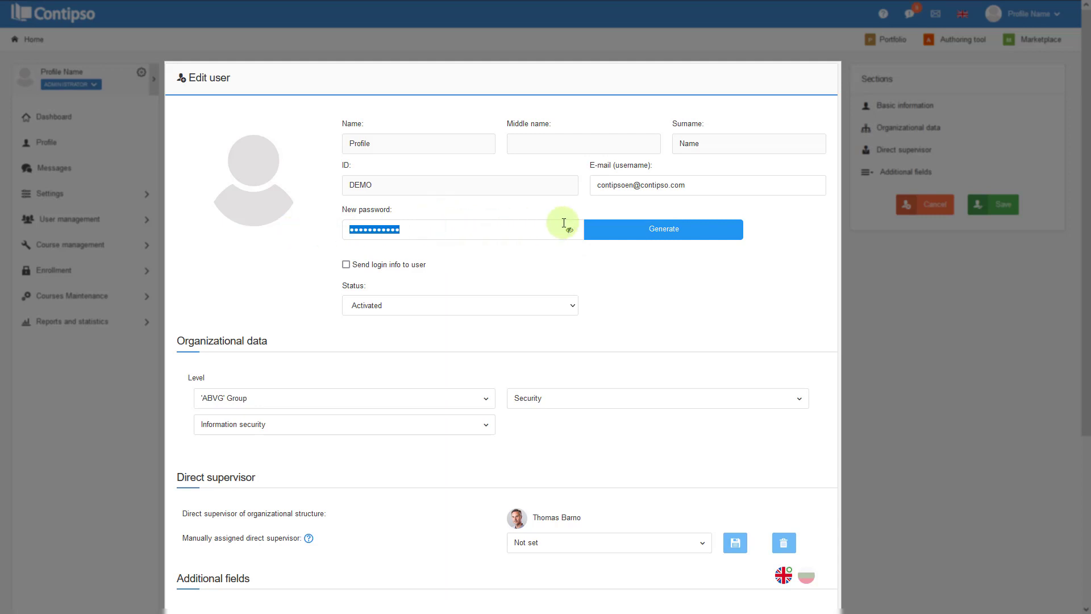
left_click(526, 264)
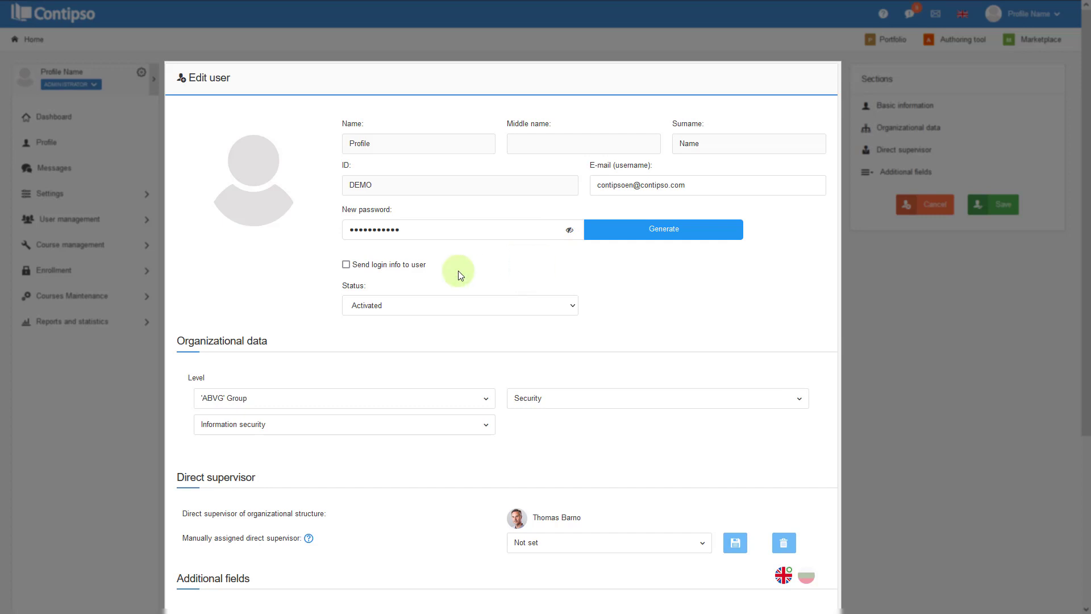
Examine the choices for the user's status and for the organization, division and department levels
left_click(476, 306)
left_click(476, 305)
left_click(476, 399)
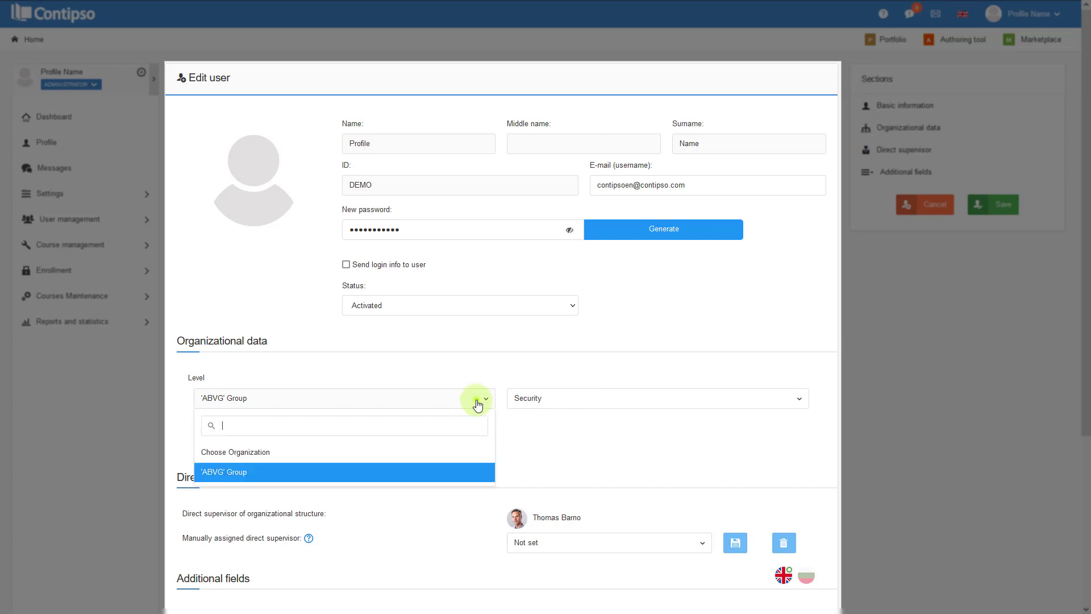
left_click(477, 403)
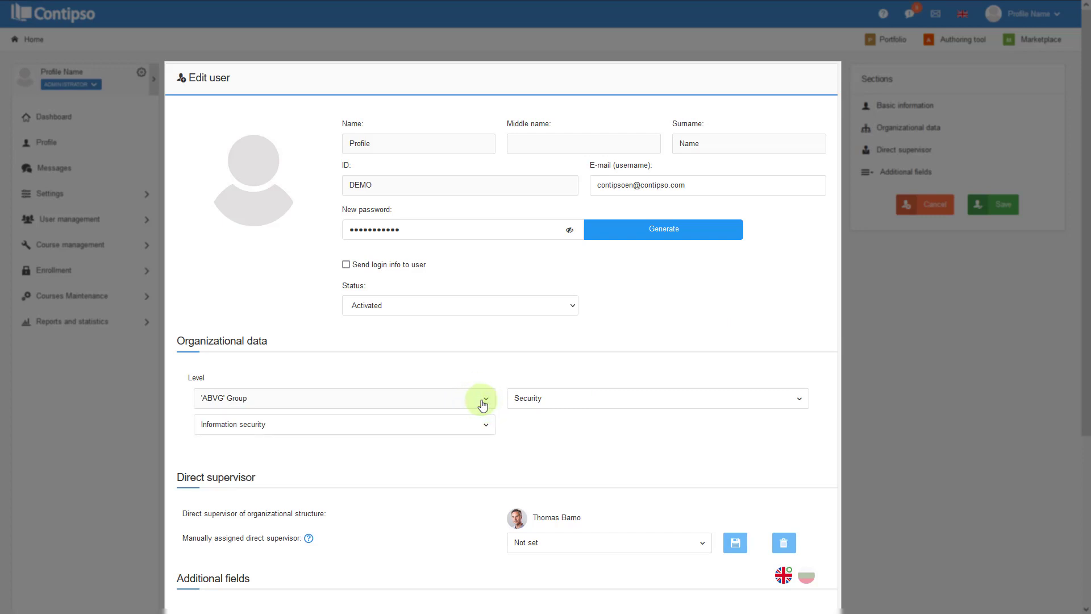
left_click(564, 401)
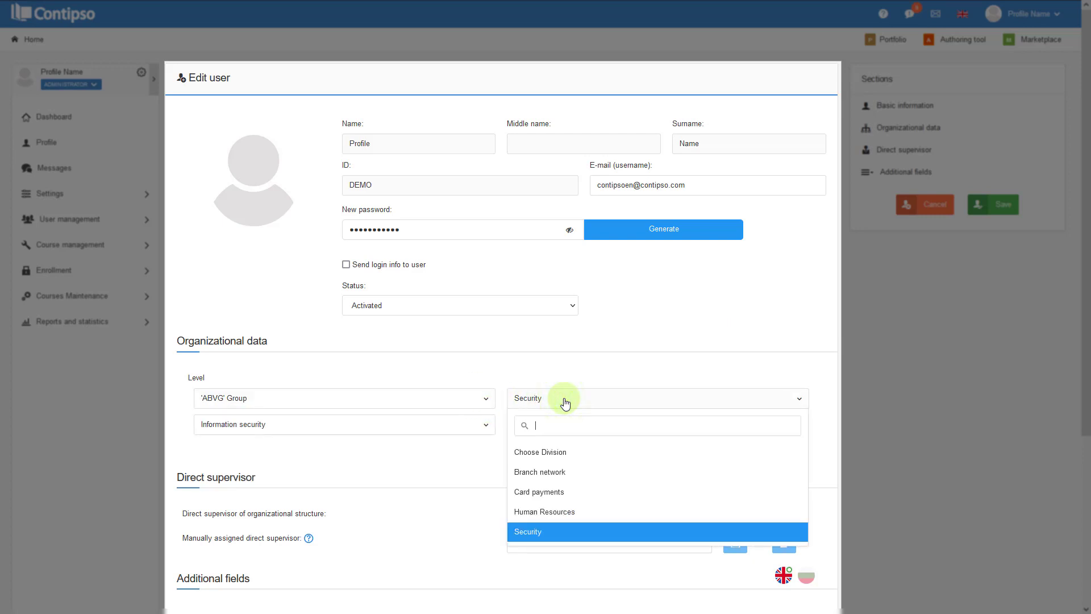
left_click(564, 401)
left_click(477, 425)
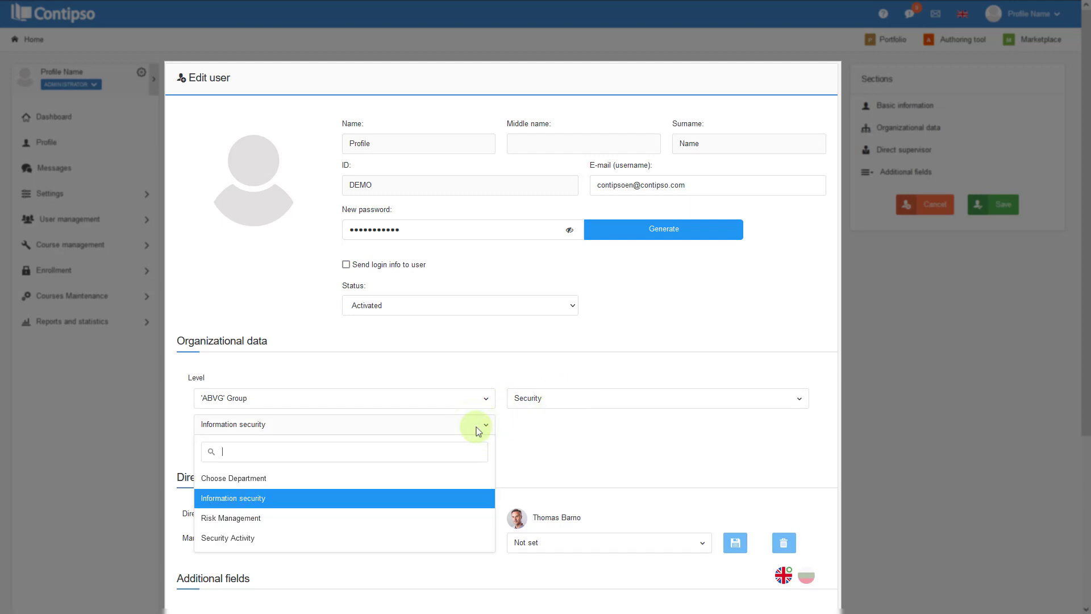
left_click(519, 430)
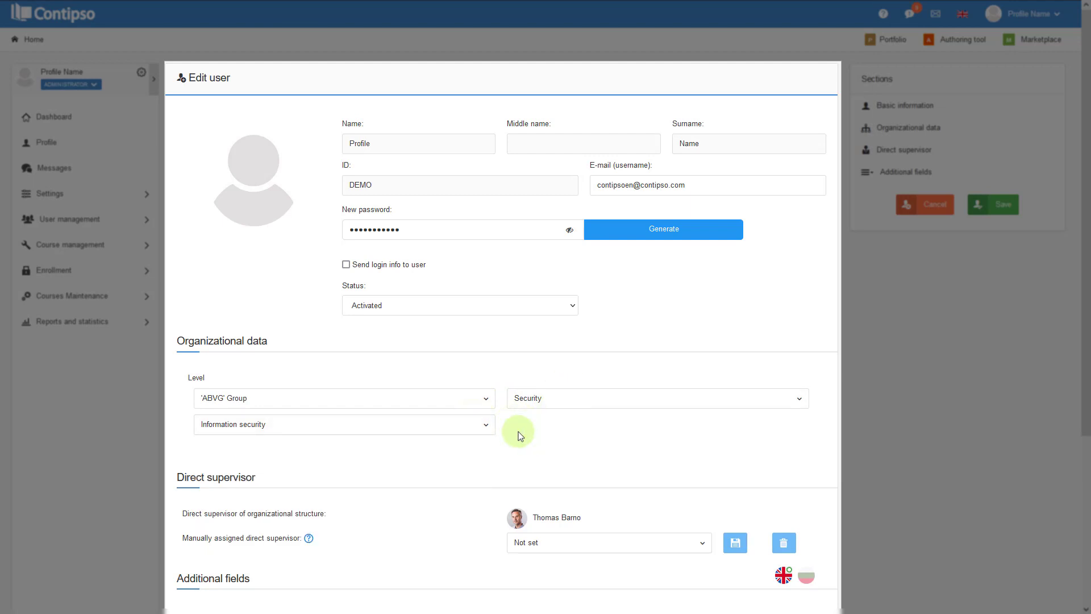
left_click(477, 505)
Select the second listed user as the manually assigned direct supervisor
scroll(477, 506, "down", 4)
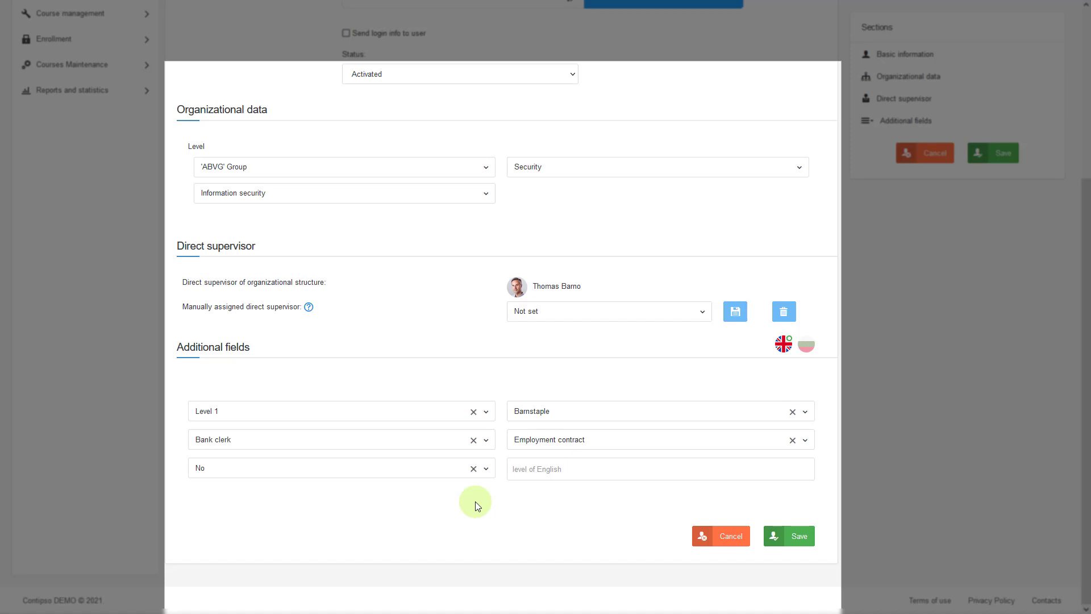
left_click(575, 313)
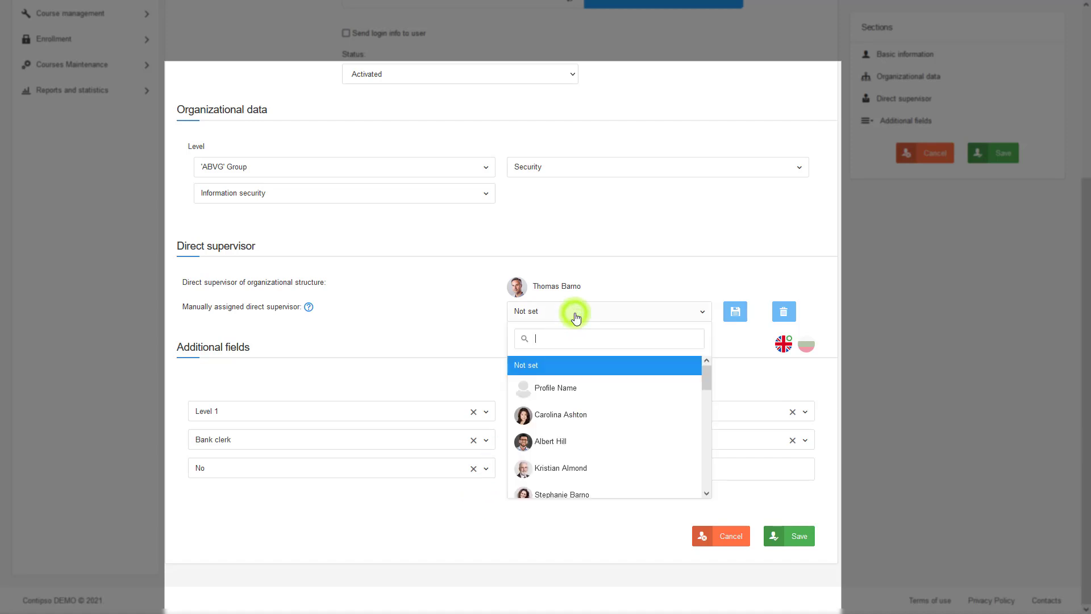
left_click(556, 414)
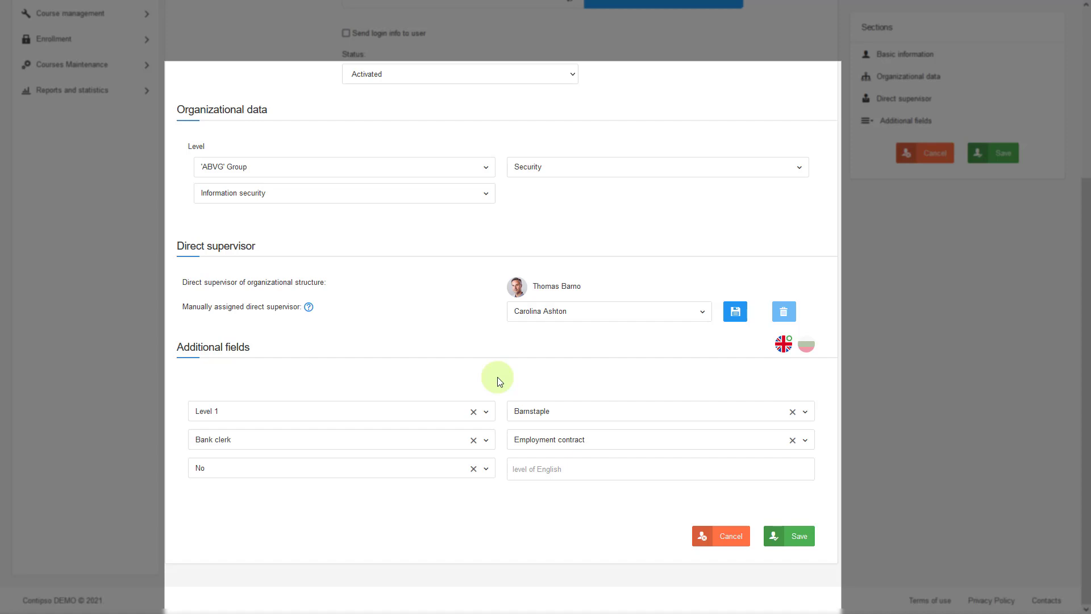
Change the level in the additional fields to Level 2 and restore it to Level 1
left_click(487, 415)
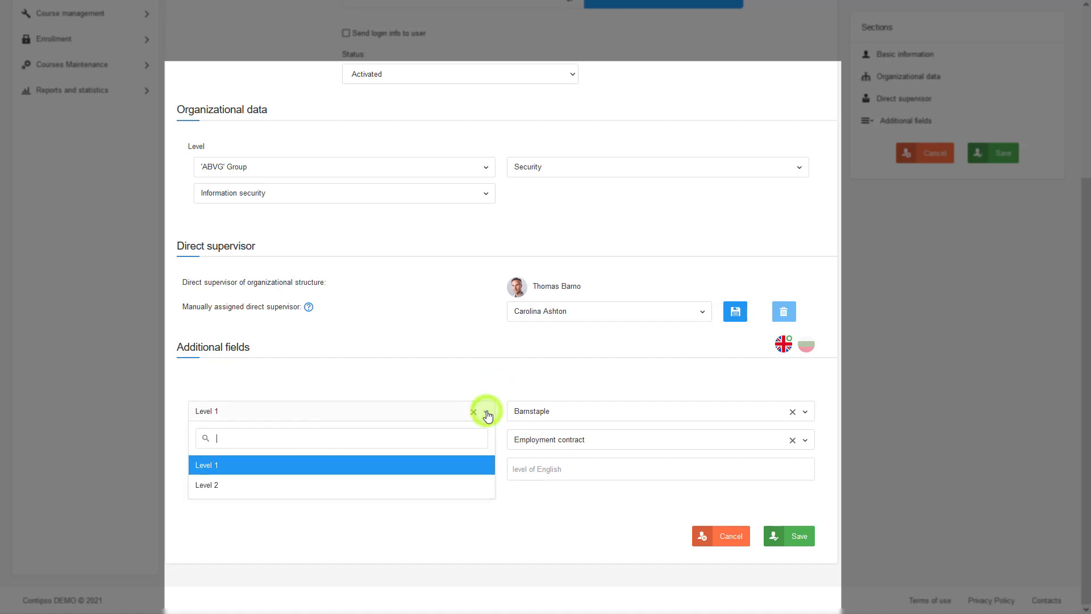
left_click(506, 386)
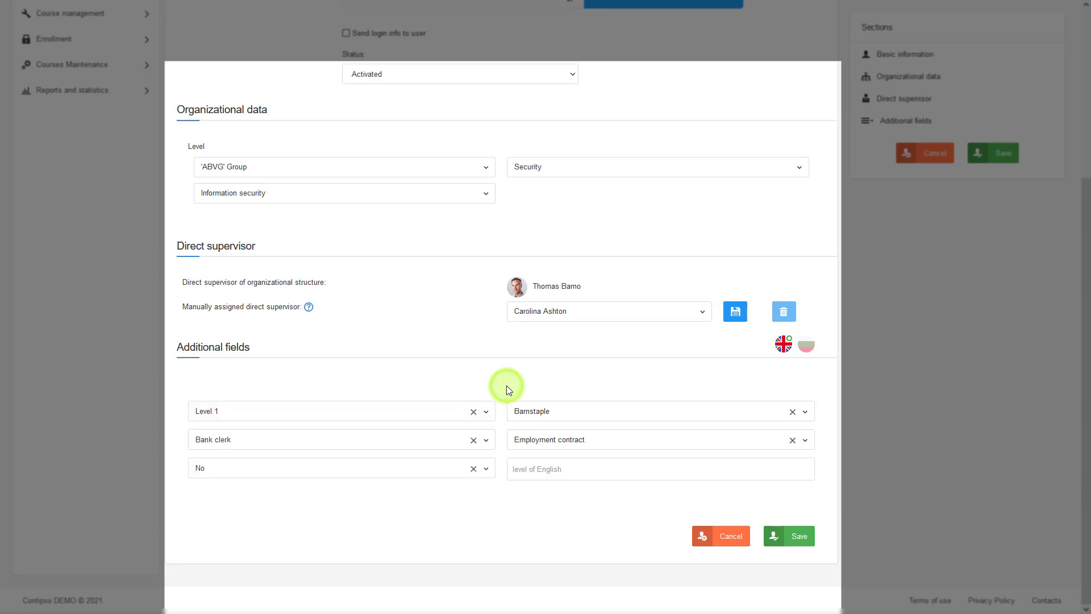
left_click(486, 412)
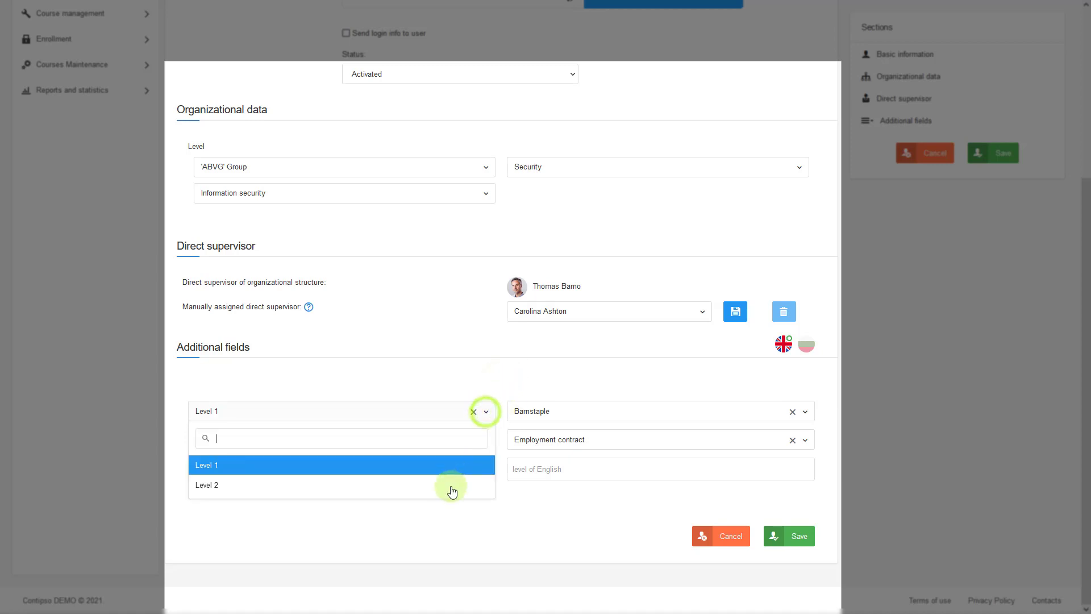
left_click(452, 487)
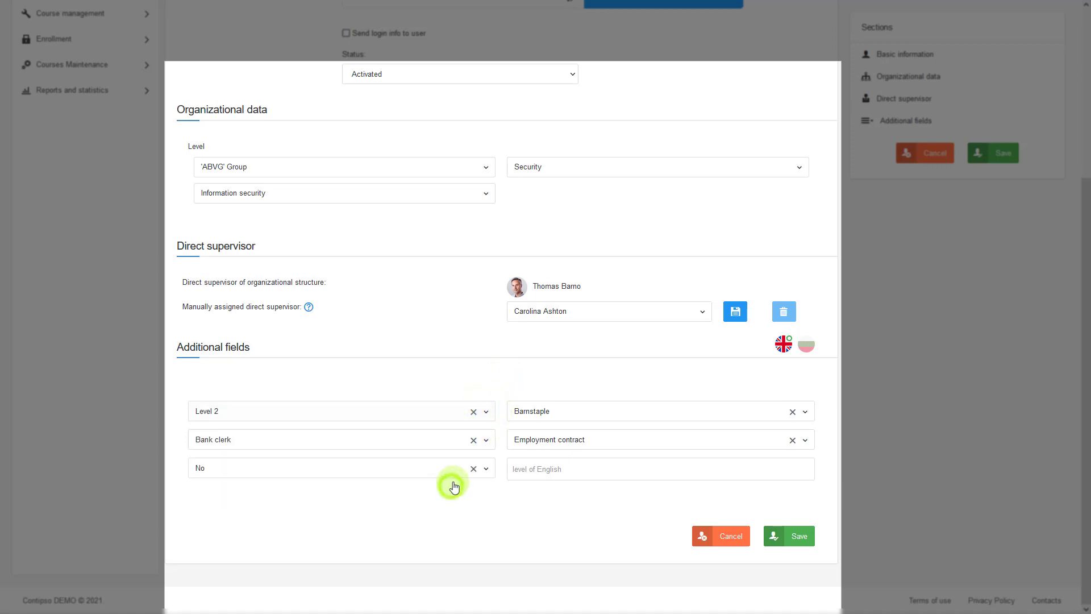
left_click(485, 419)
left_click(445, 462)
Change the contract type in the additional fields to Temporary contract and restore it to Employment contract
left_click(551, 441)
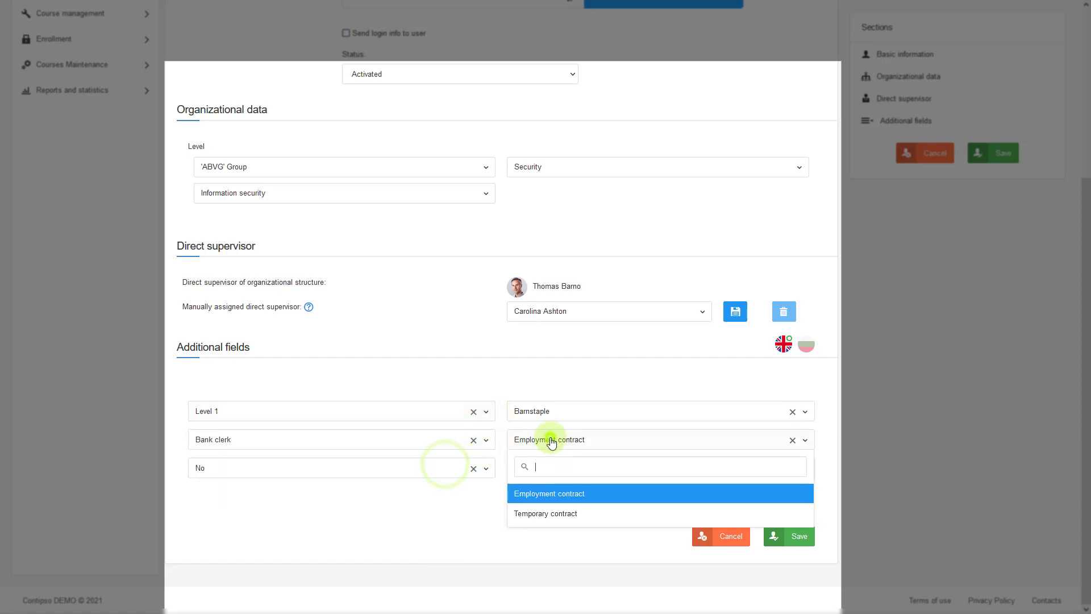
left_click(554, 513)
left_click(564, 443)
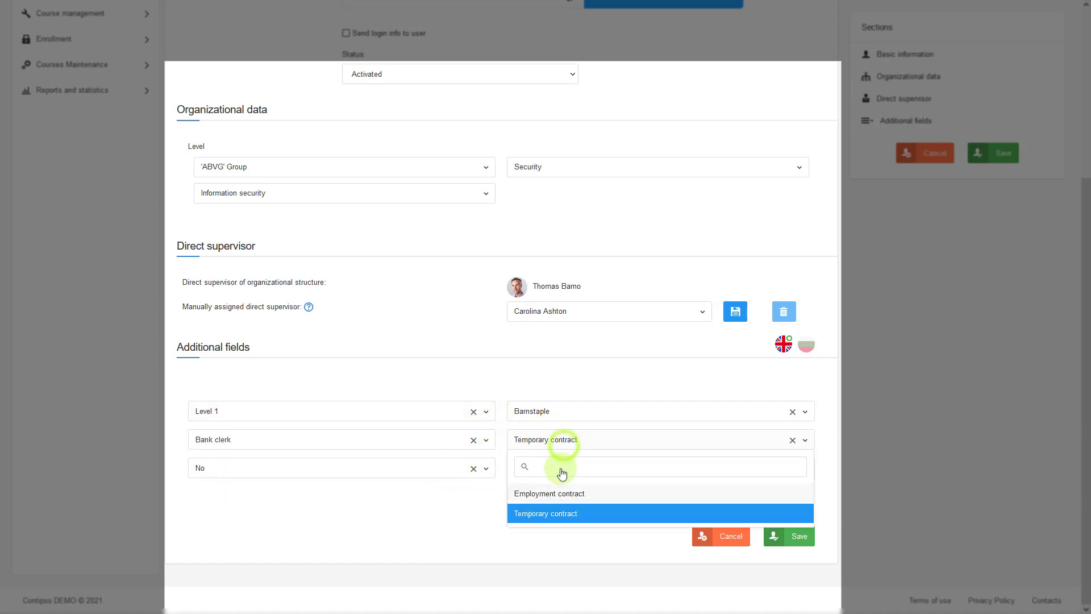
left_click(554, 493)
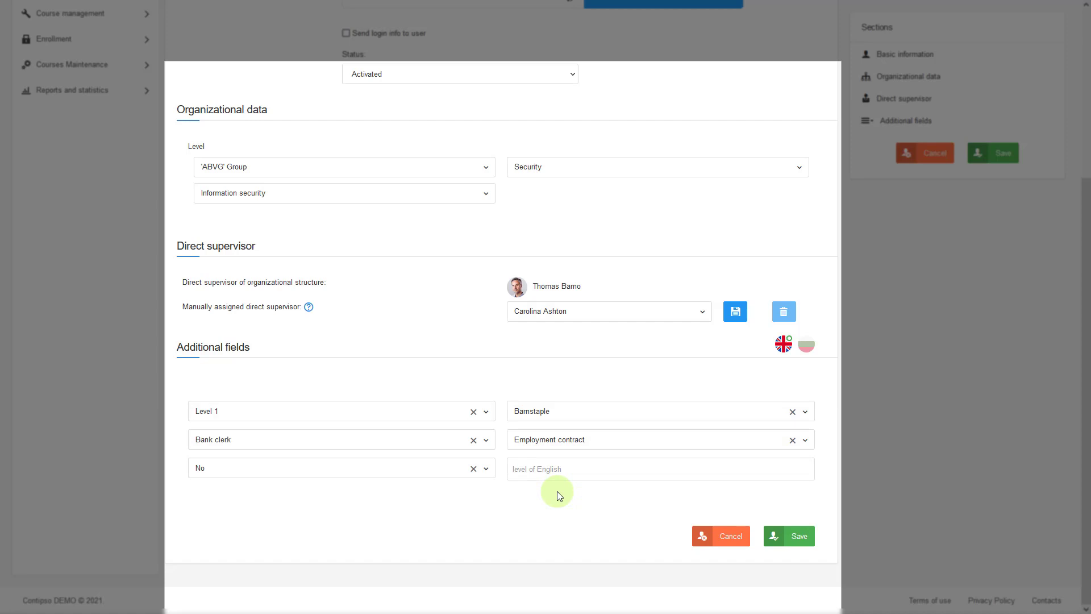
Switch the additional fields to the Bulgarian language version and back to English
left_click(806, 345)
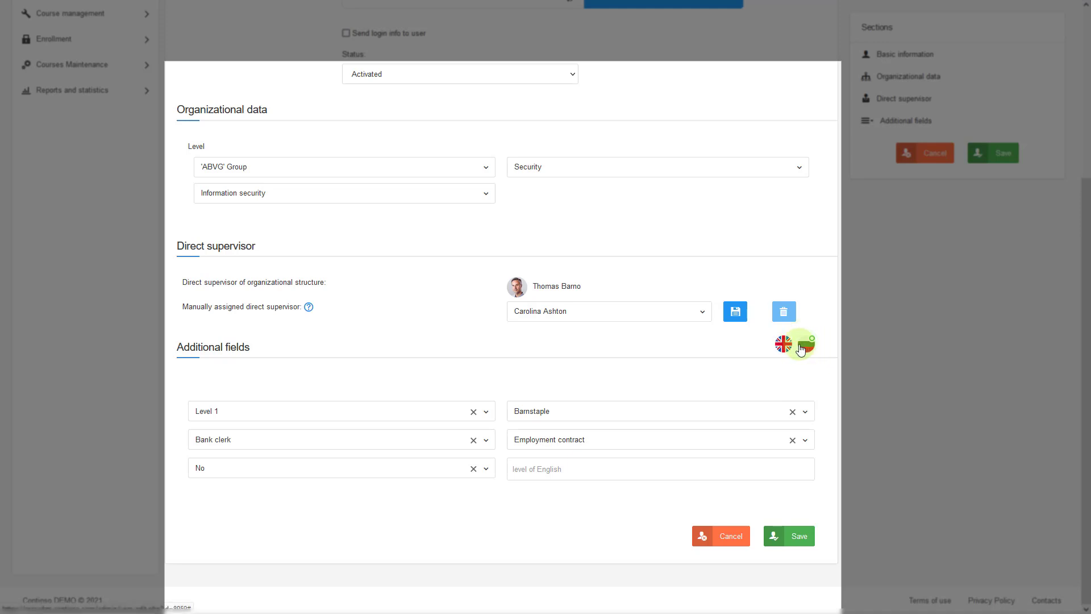
left_click(782, 346)
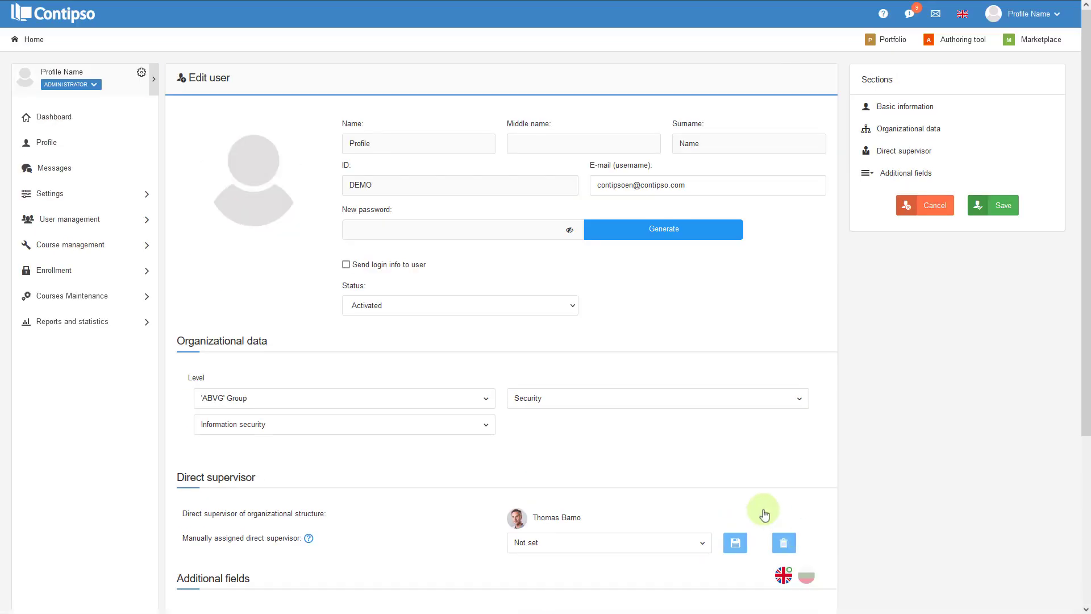
Open the user information from the administrator profile settings and view the active courses, passed courses and competencies
left_click(141, 75)
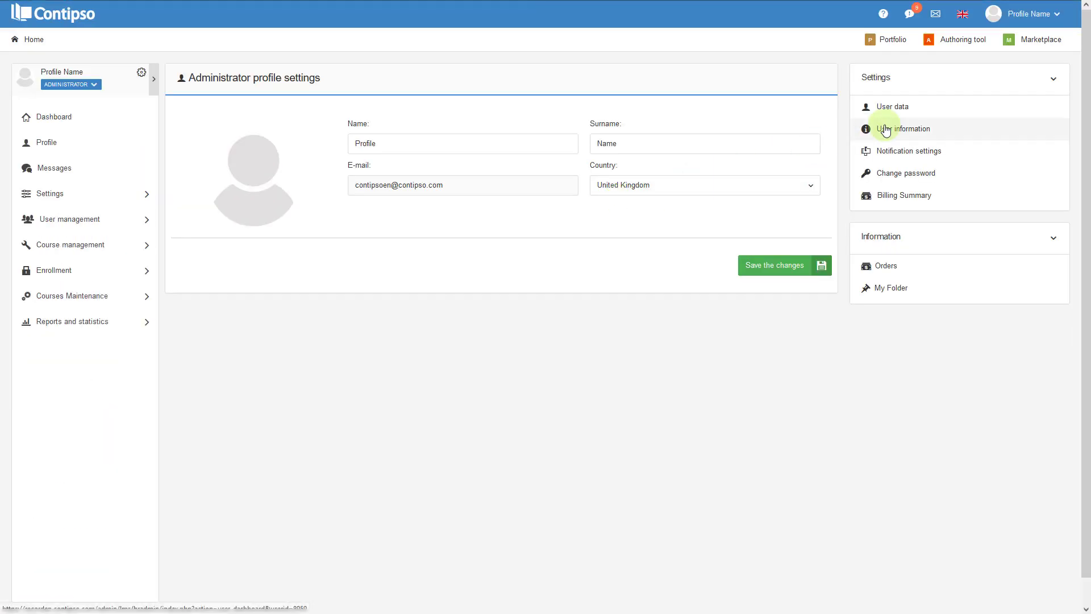
left_click(885, 130)
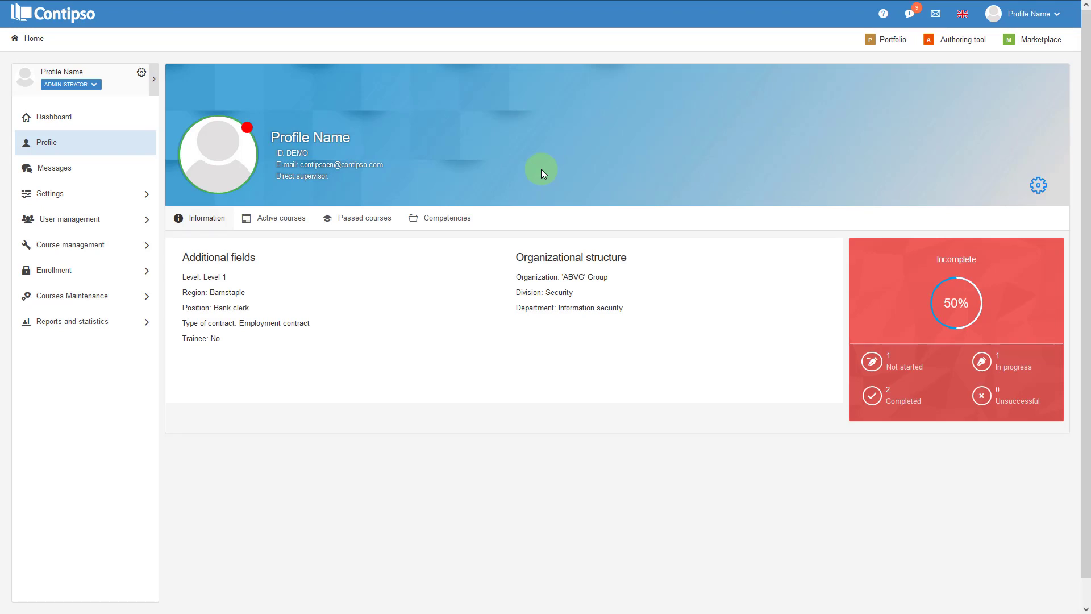
left_click(286, 221)
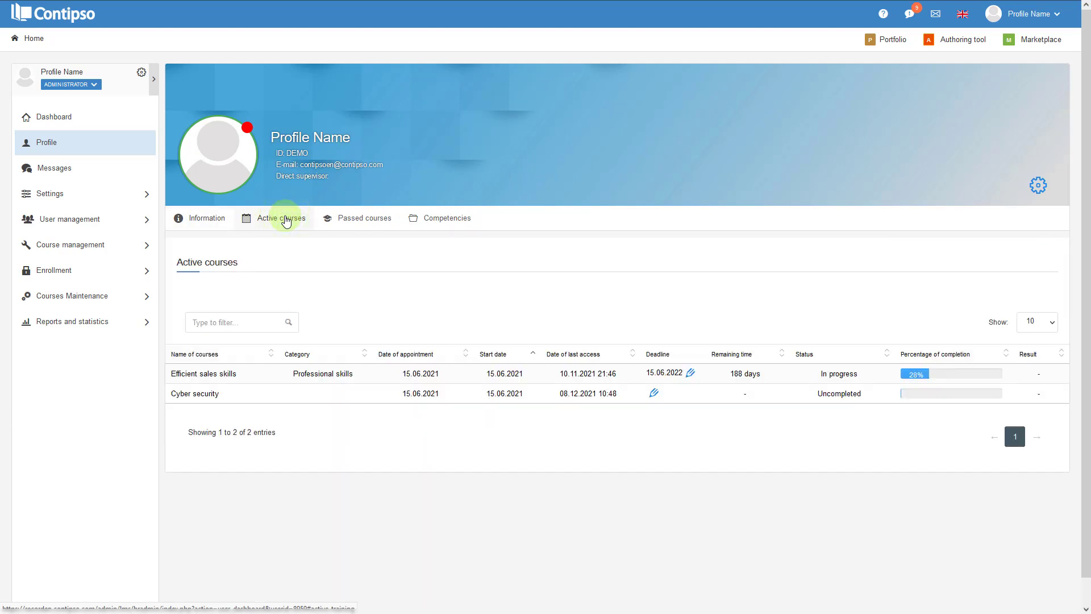
left_click(357, 219)
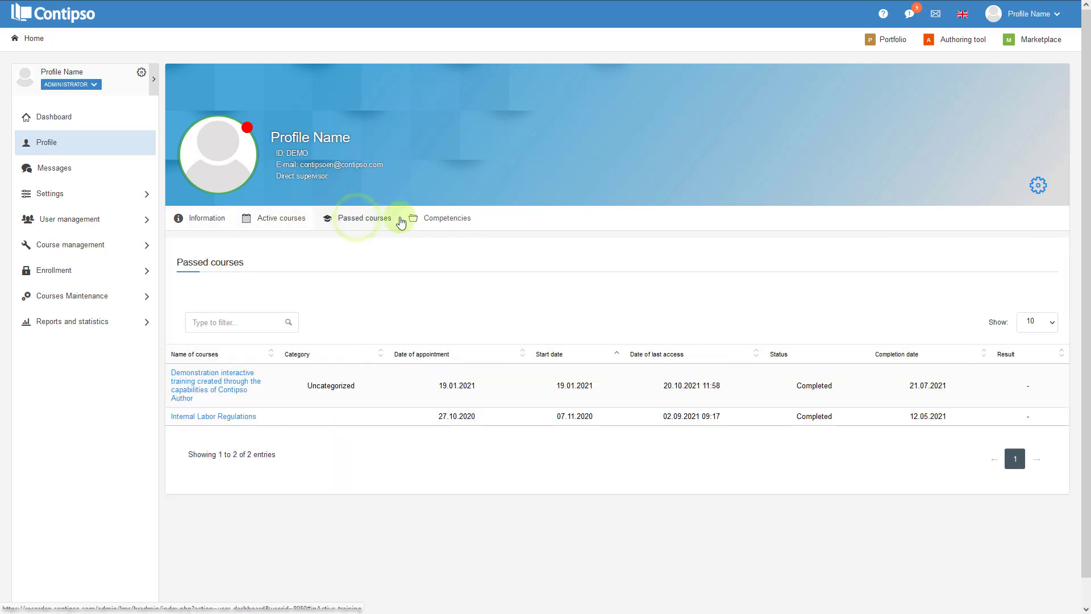
left_click(444, 221)
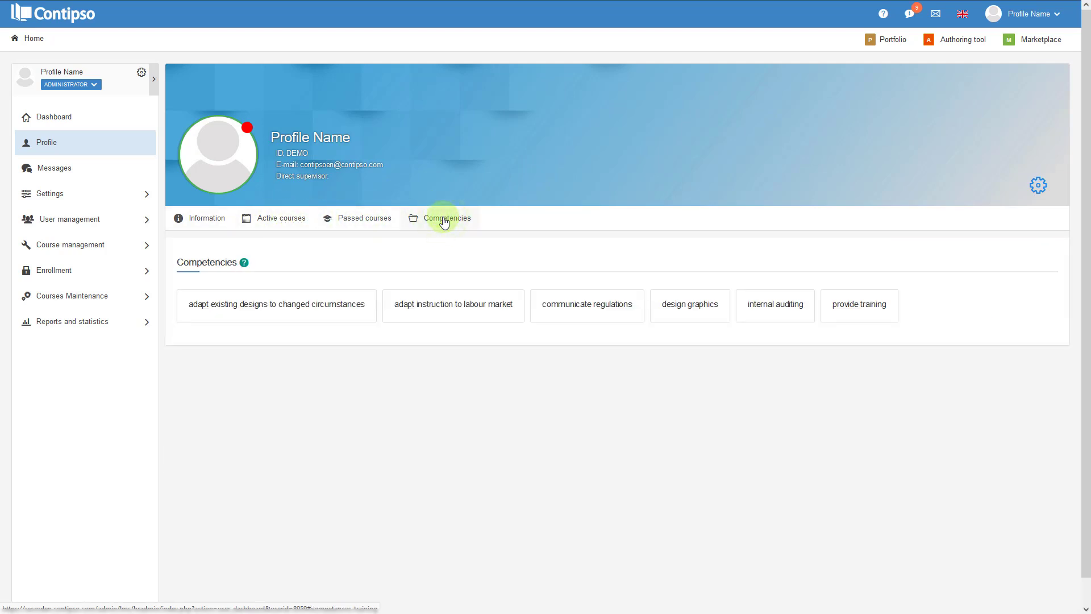
Open the user's edit form from the profile page and look through its sections
left_click(1037, 189)
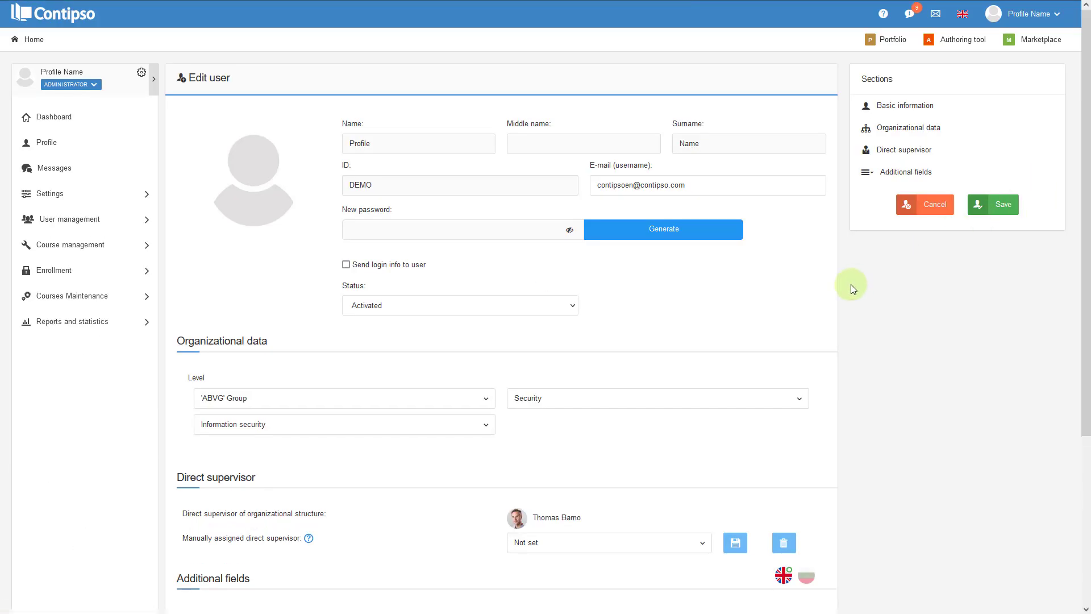
scroll(851, 284, "down", 3)
scroll(851, 285, "up", 3)
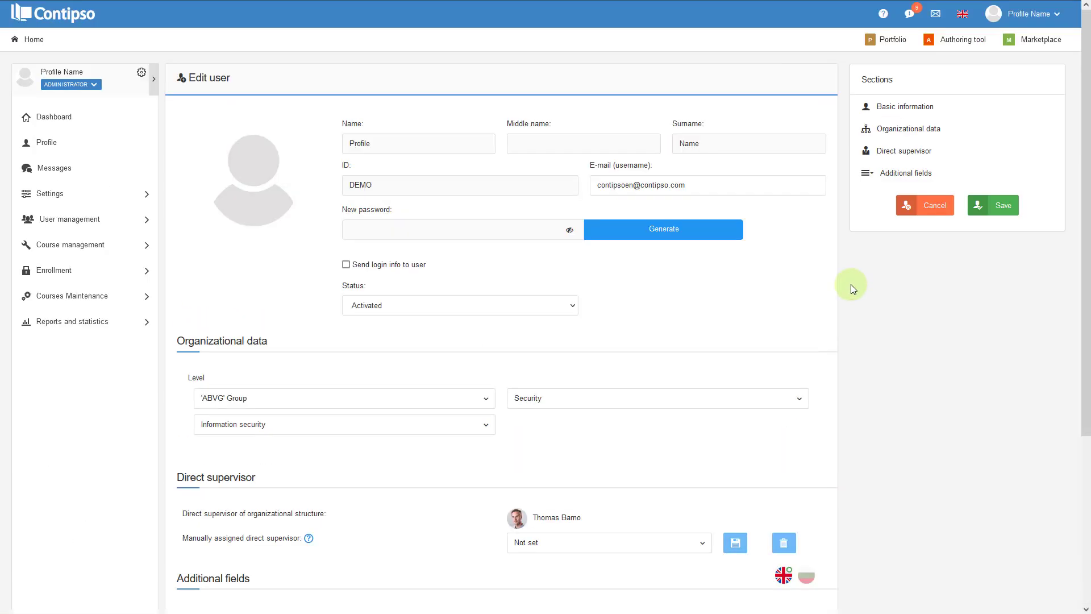